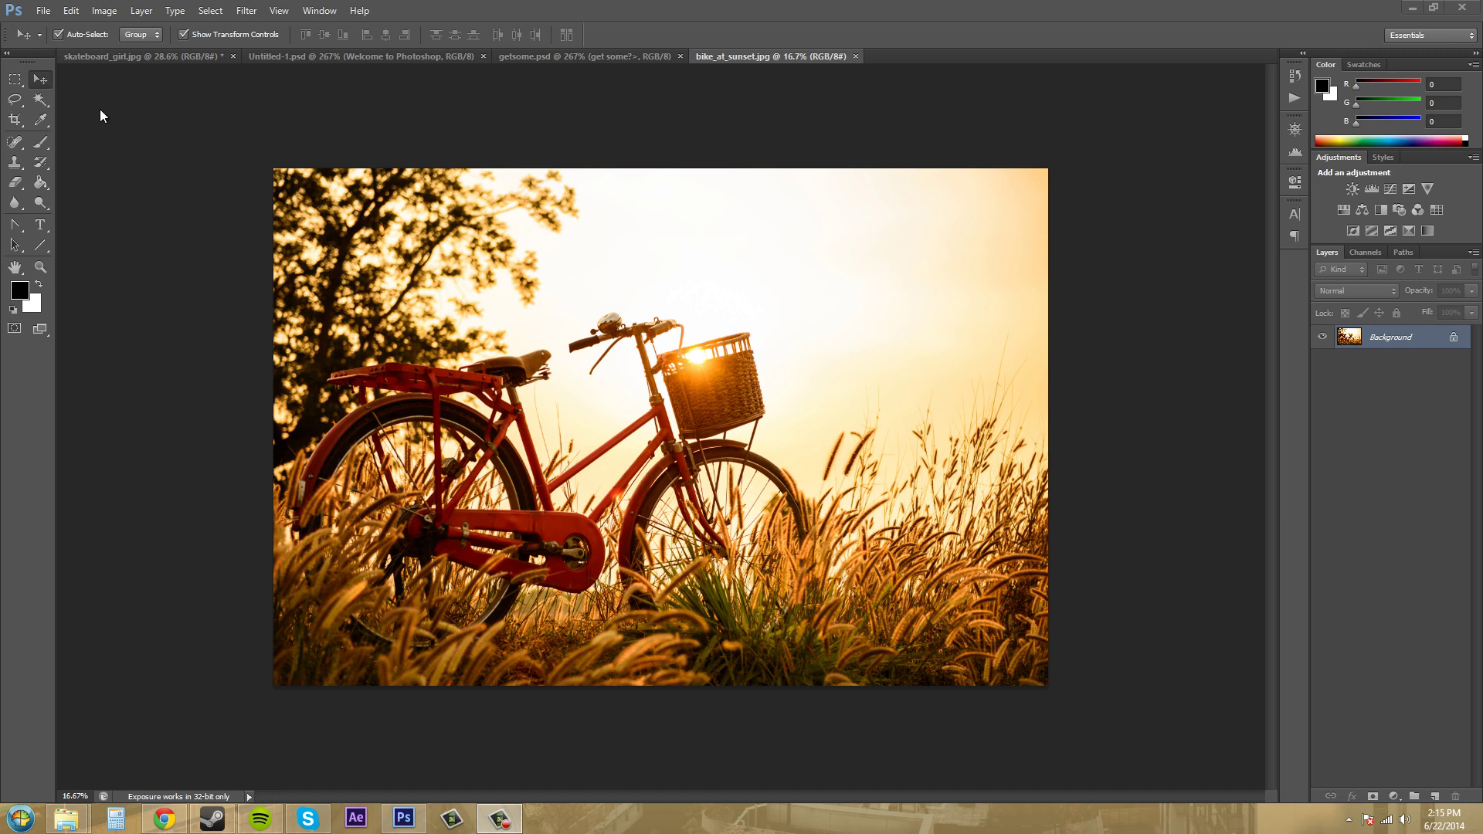
# With the Note Tool, add a sky note reading 'This bike is on heroine' and delete the stray empty note
pyautogui.click(43, 120)
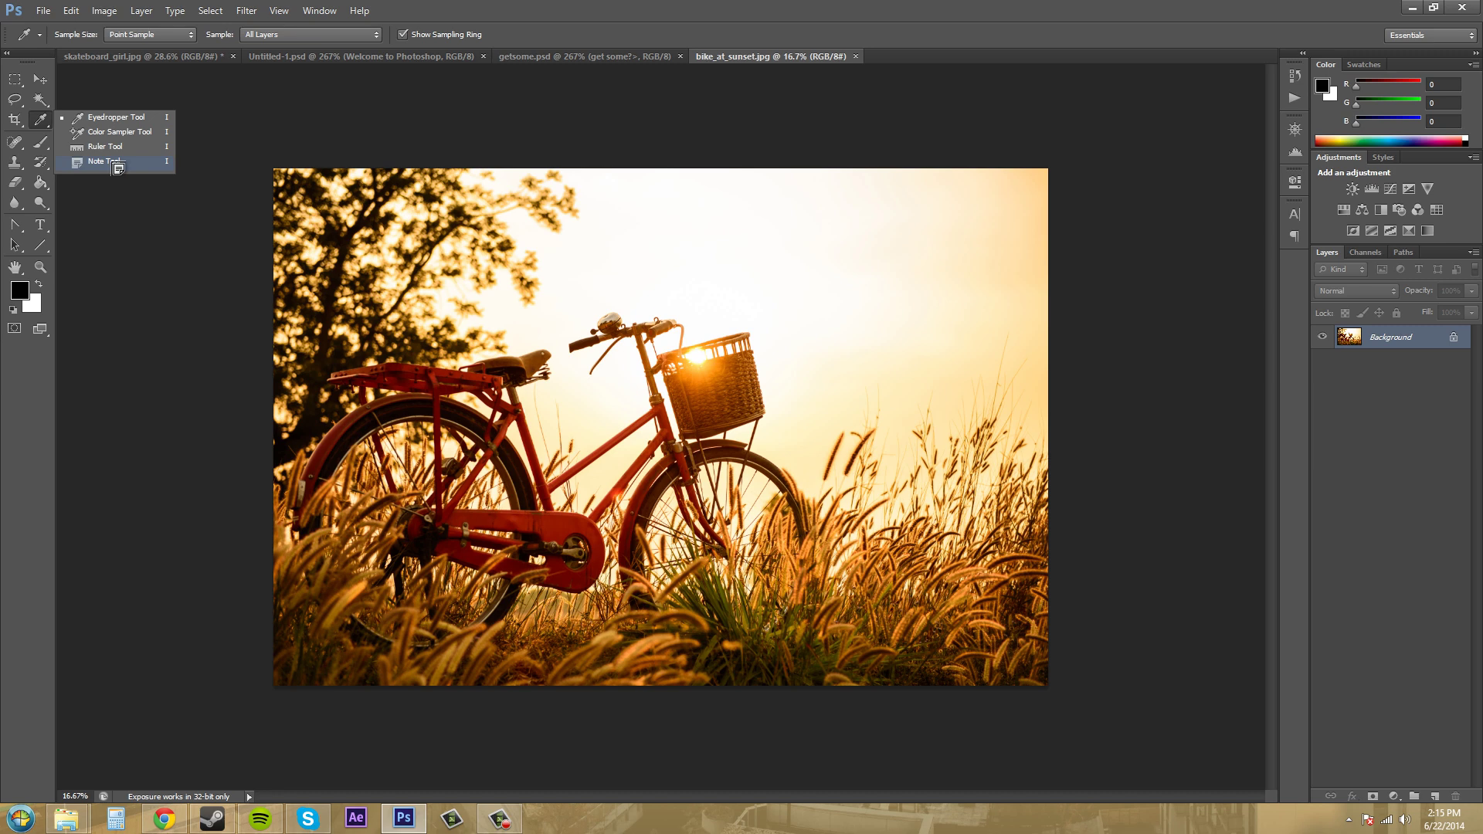
pyautogui.click(116, 162)
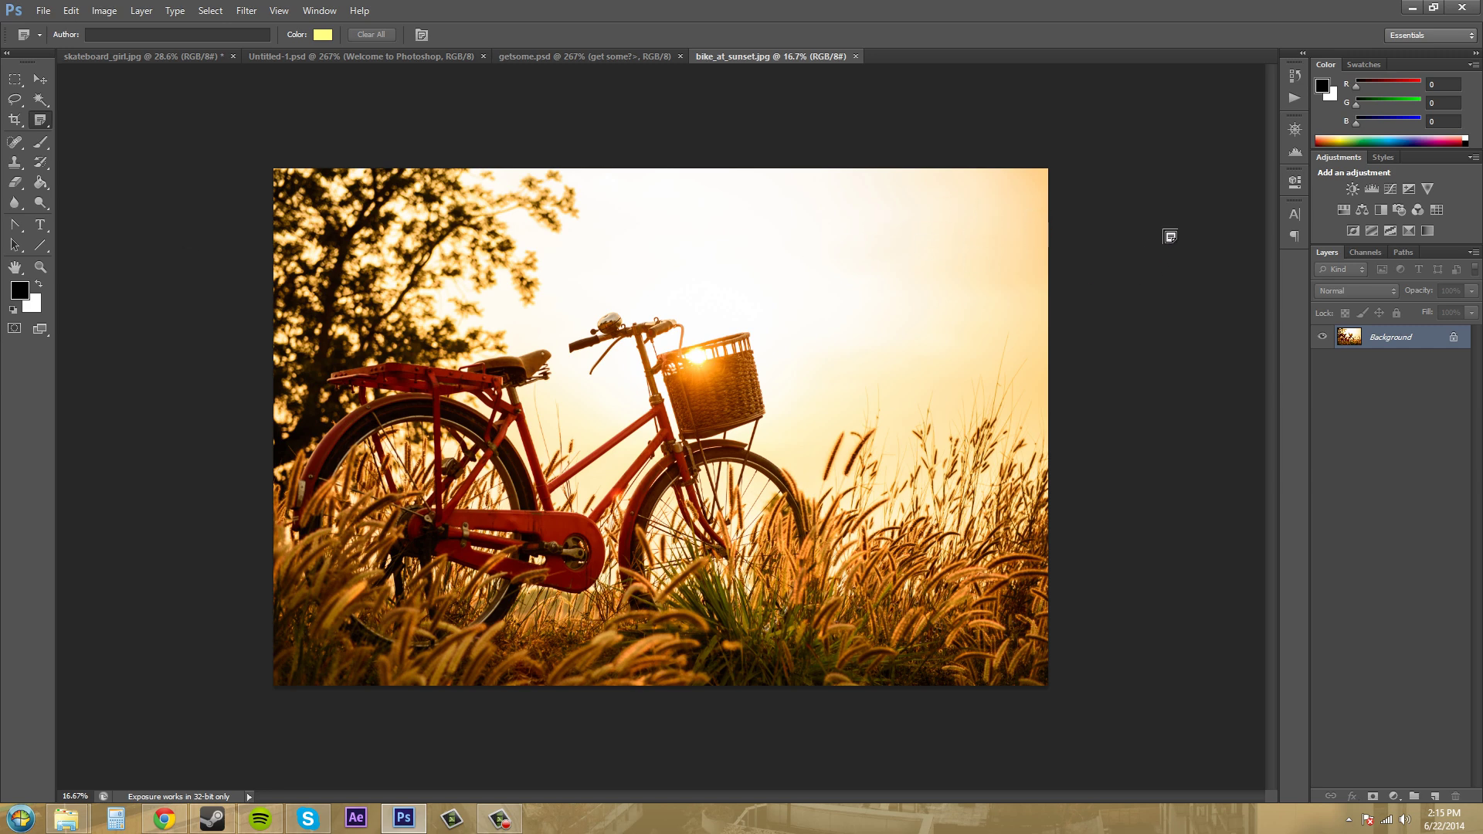
pyautogui.click(886, 212)
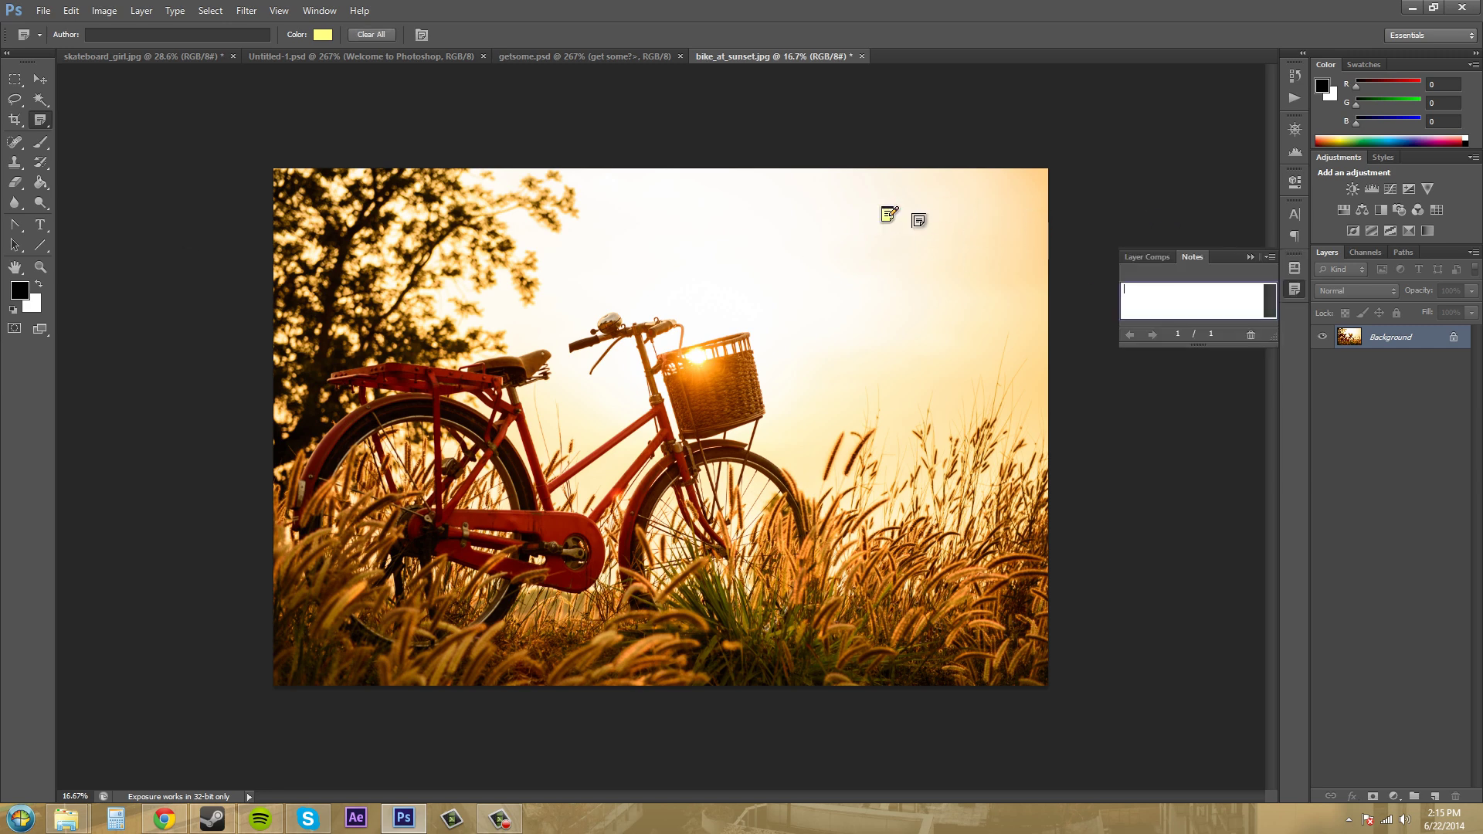
pyautogui.click(1188, 300)
pyautogui.write('This bike is on heroine')
pyautogui.click(1163, 363)
pyautogui.press('Delete')
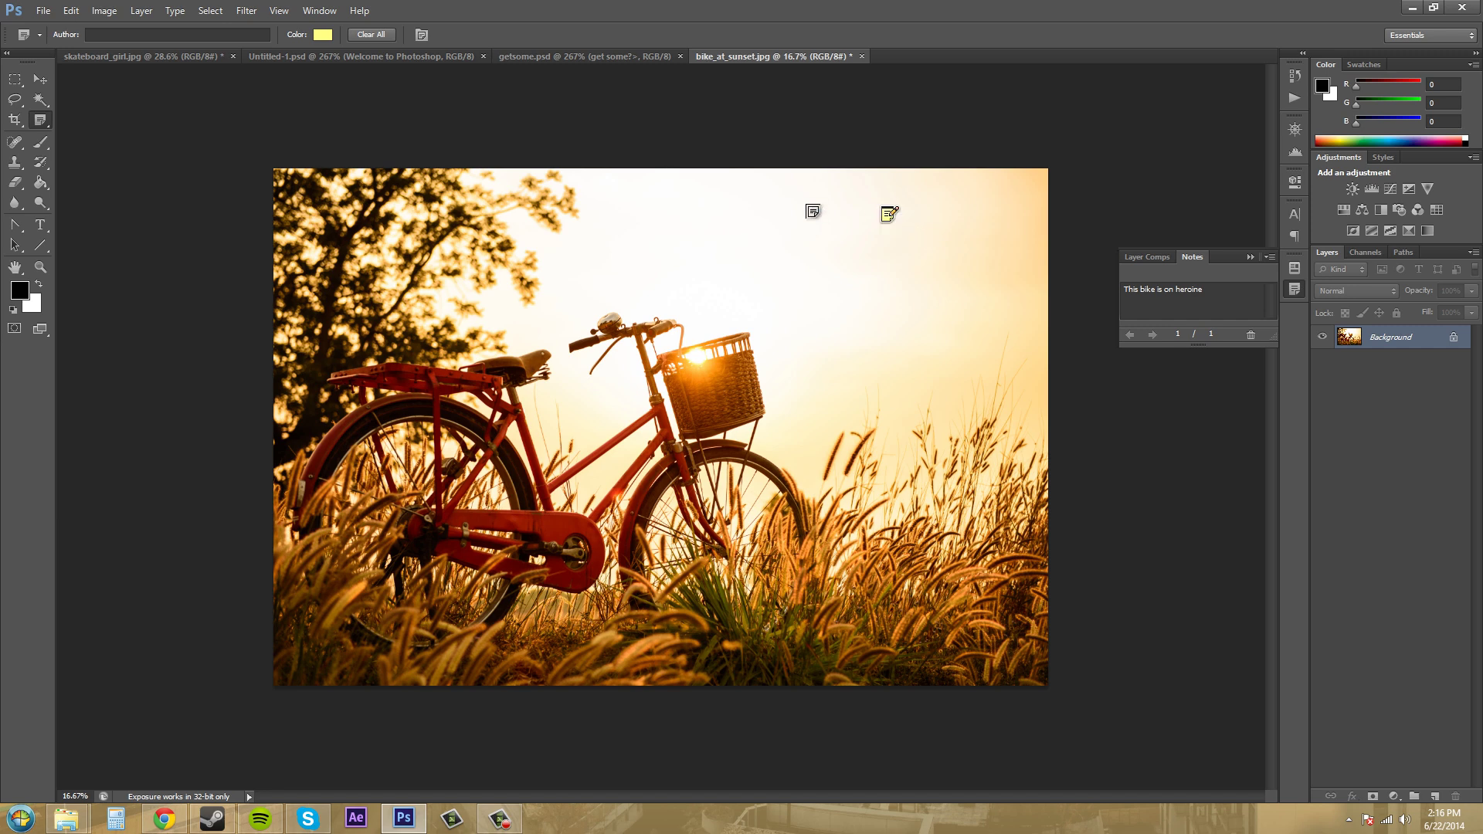
# Change the note colour from yellow to purple (#815d7e) in the Note Tool's colour picker
pyautogui.click(40, 78)
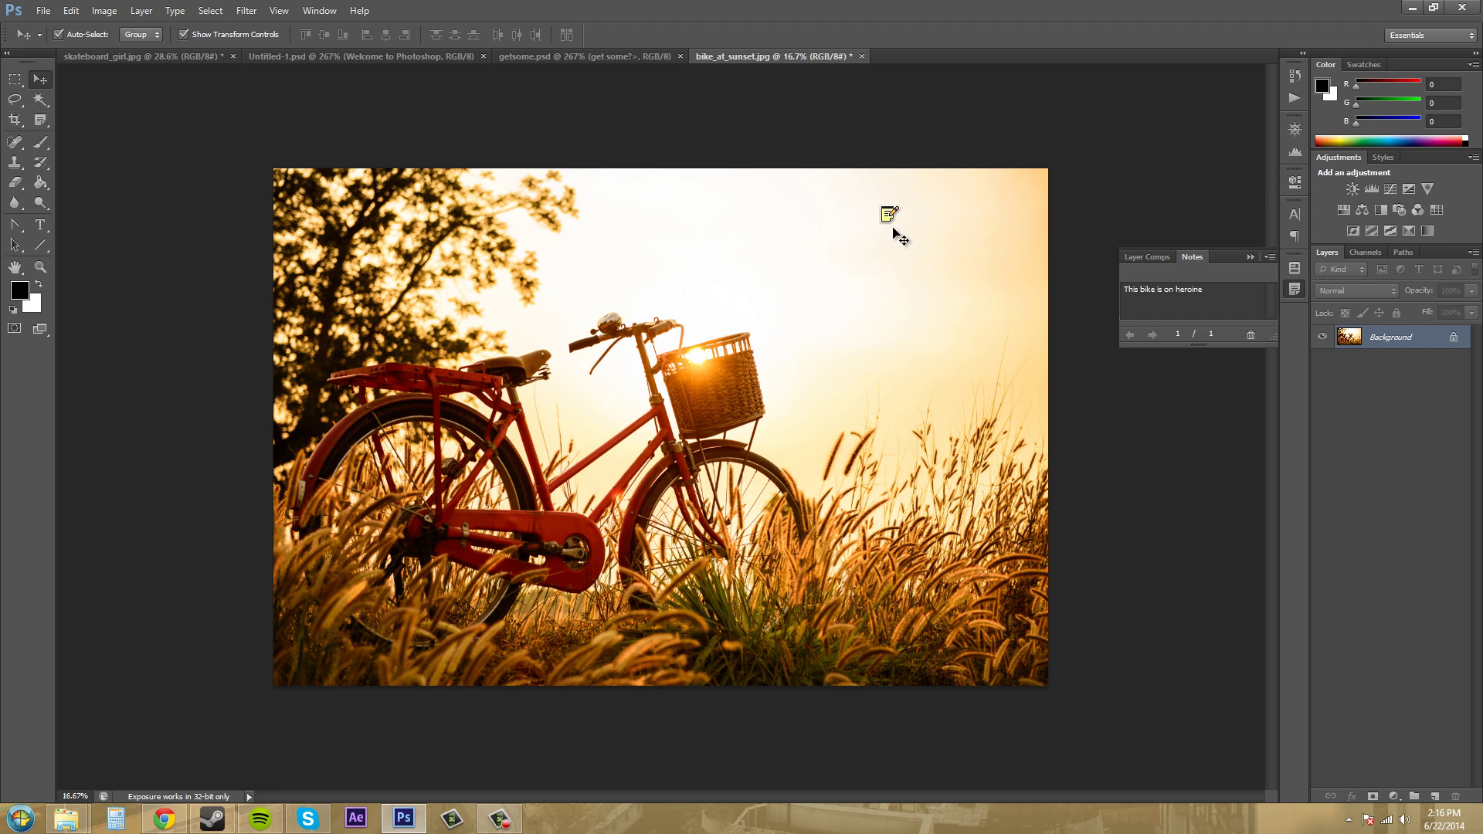
pyautogui.click(1206, 305)
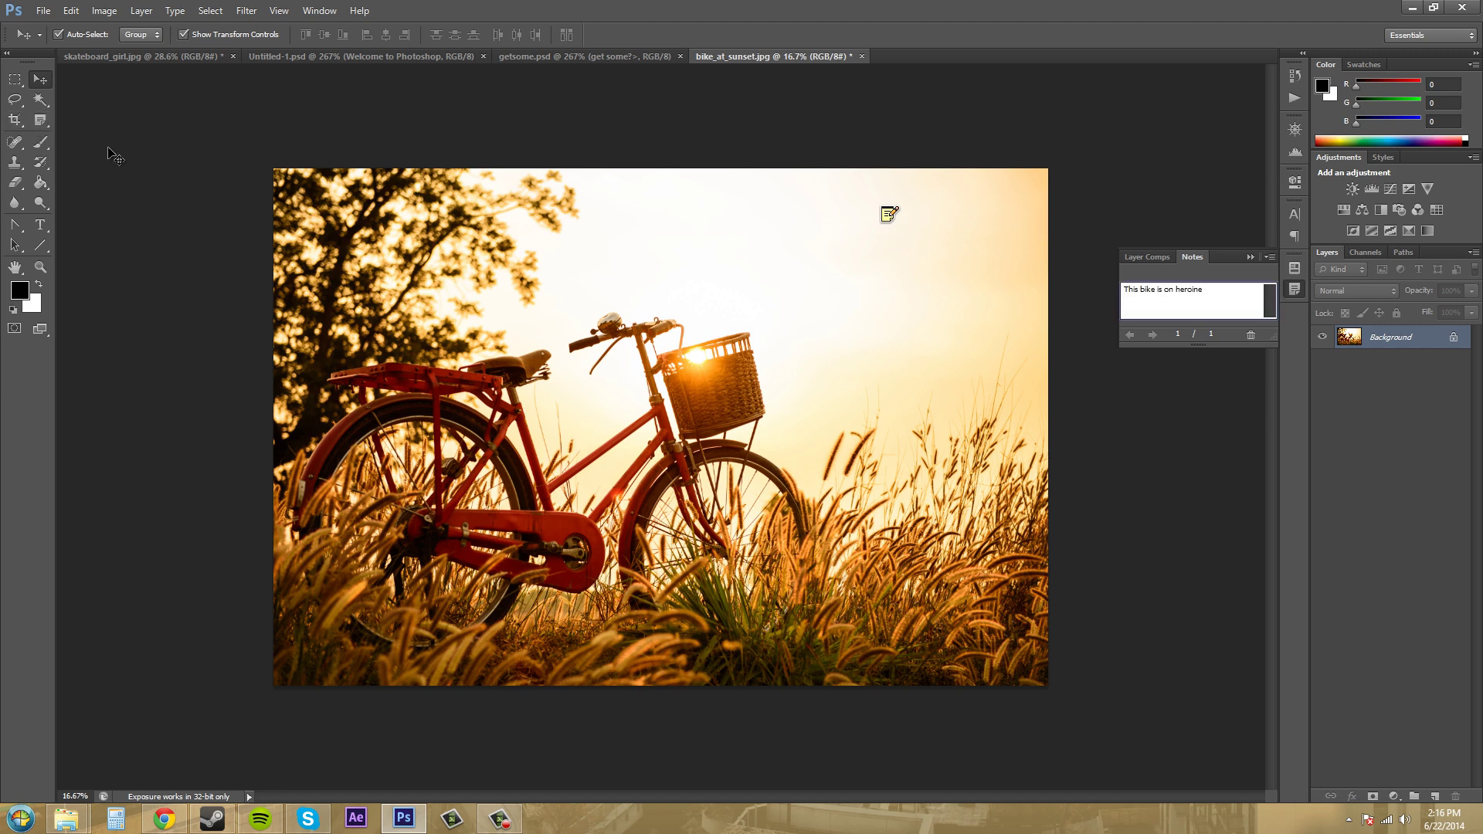
pyautogui.click(42, 122)
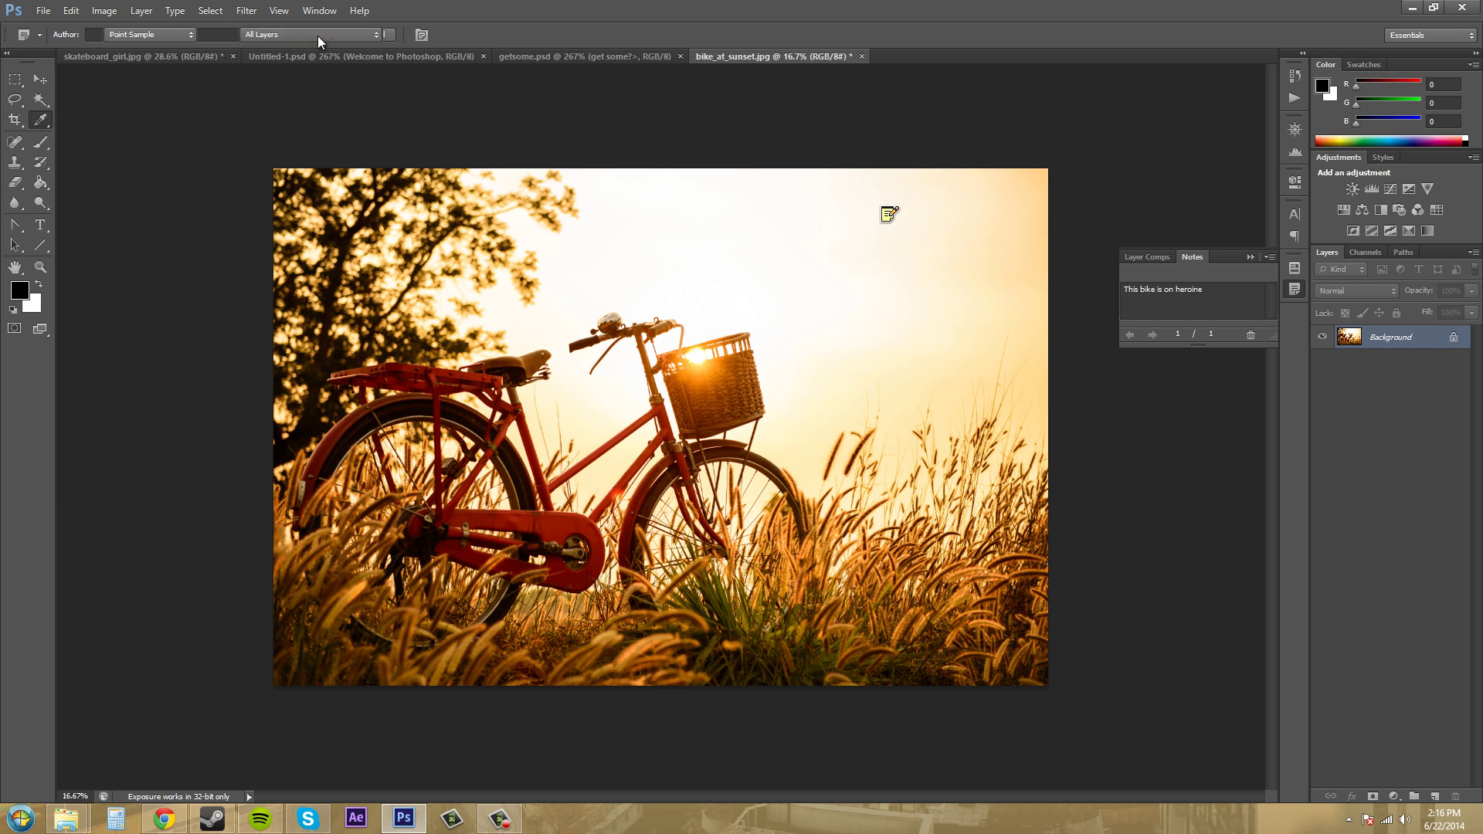
pyautogui.click(321, 35)
pyautogui.click(590, 424)
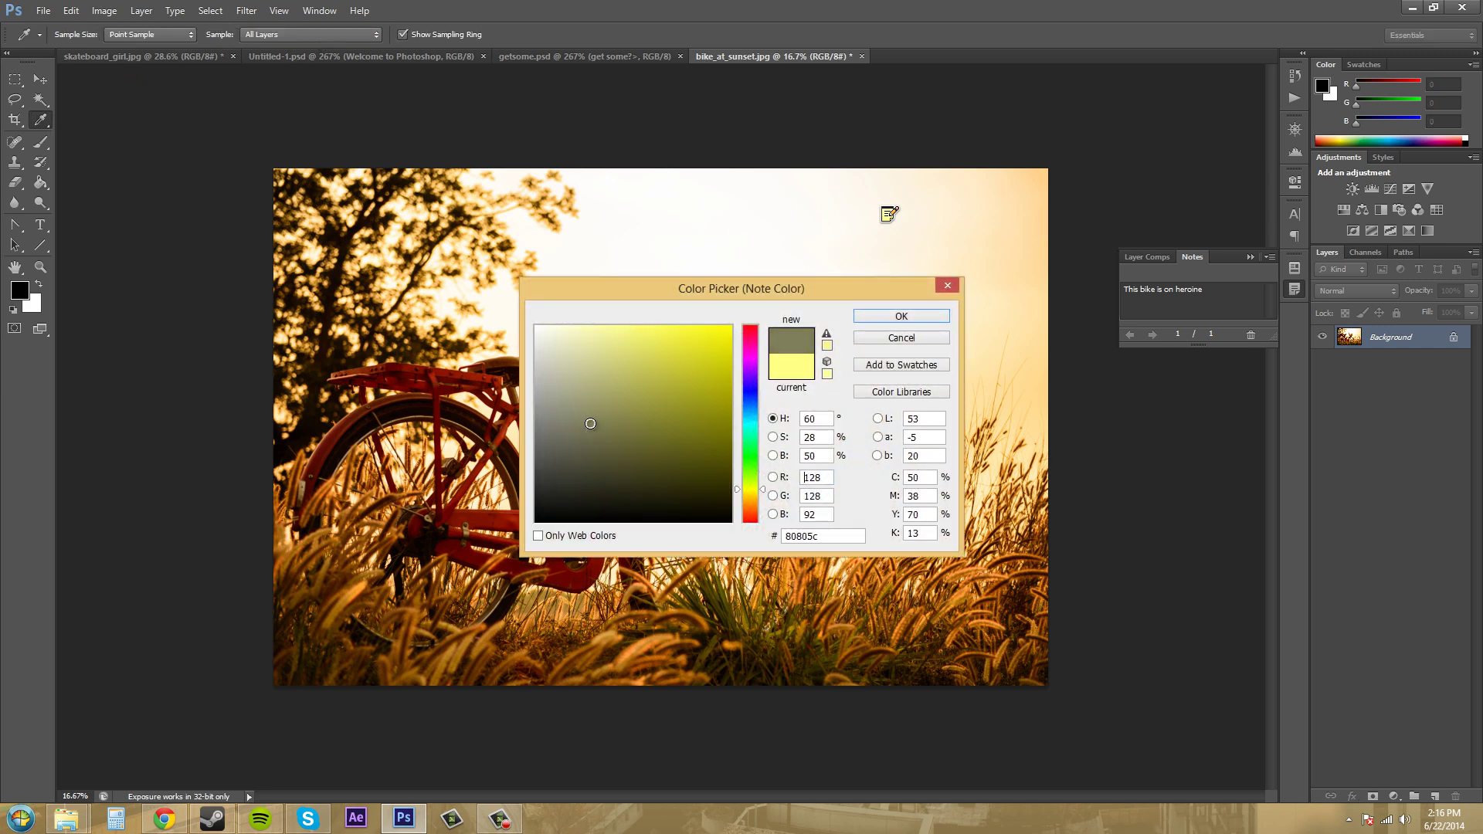
pyautogui.moveTo(754, 396); pyautogui.dragTo(754, 355)
pyautogui.click(885, 317)
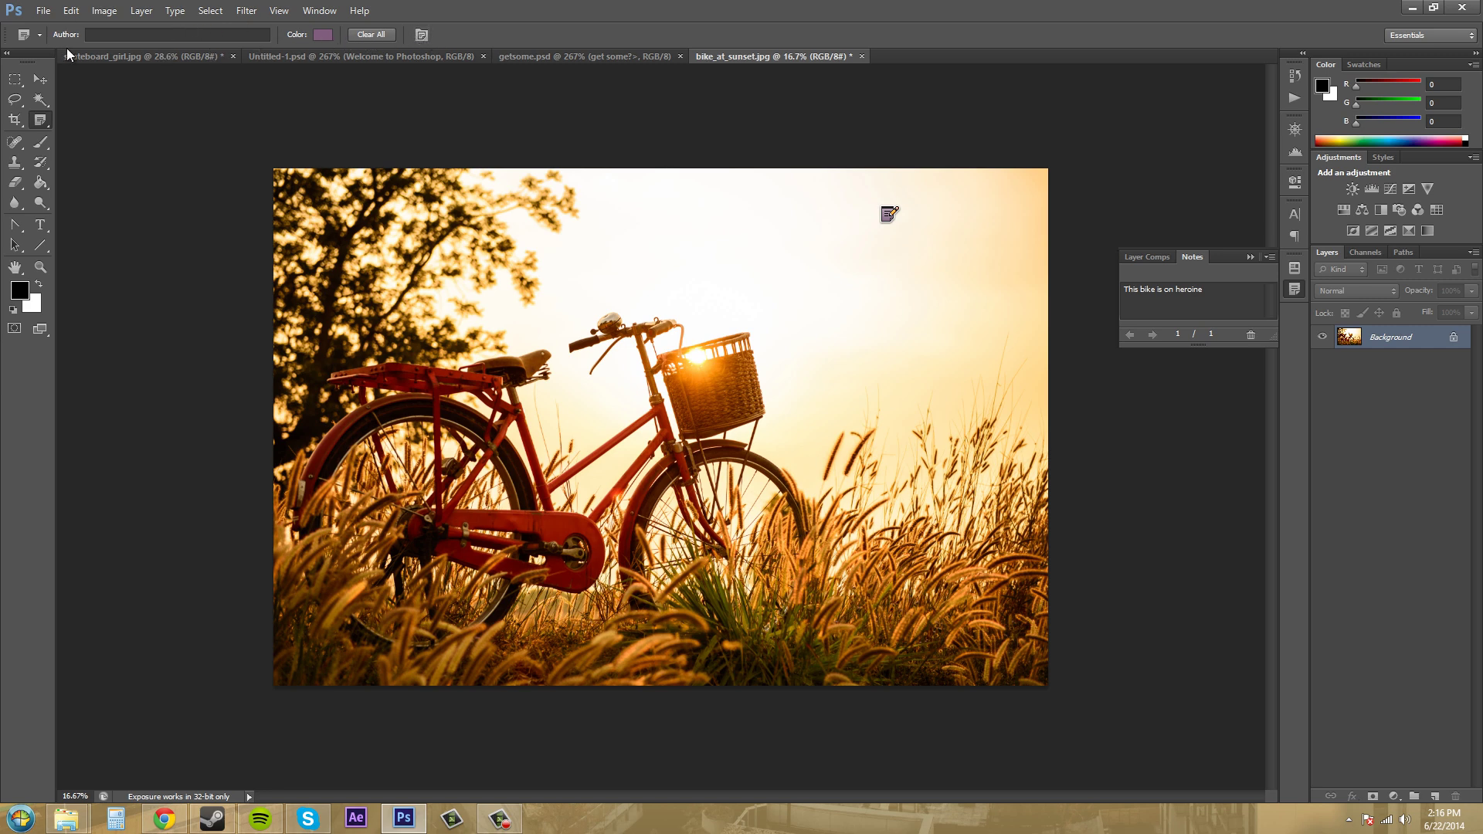
pyautogui.click(43, 34)
pyautogui.click(46, 32)
pyautogui.click(168, 35)
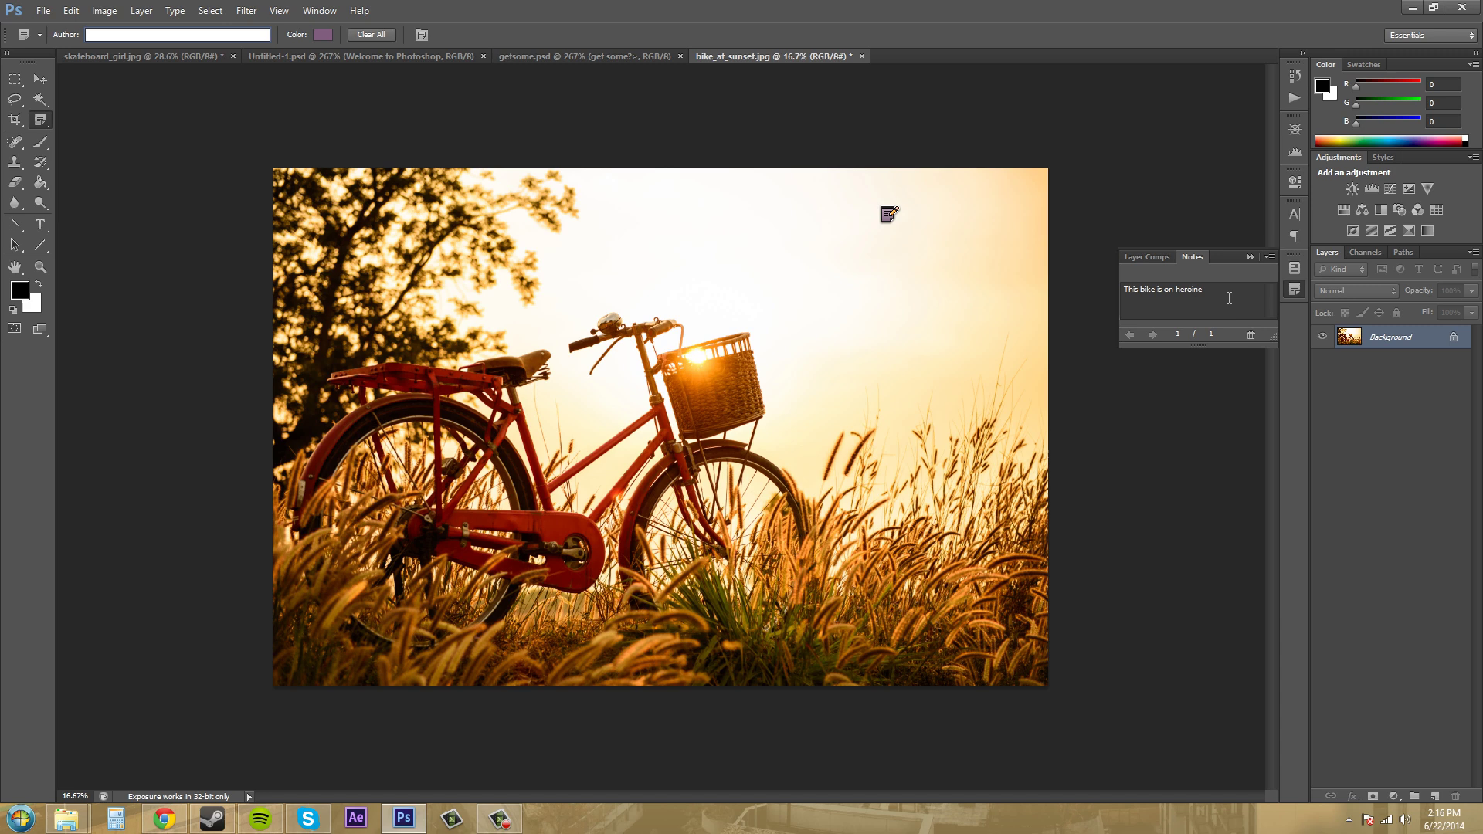
pyautogui.click(422, 35)
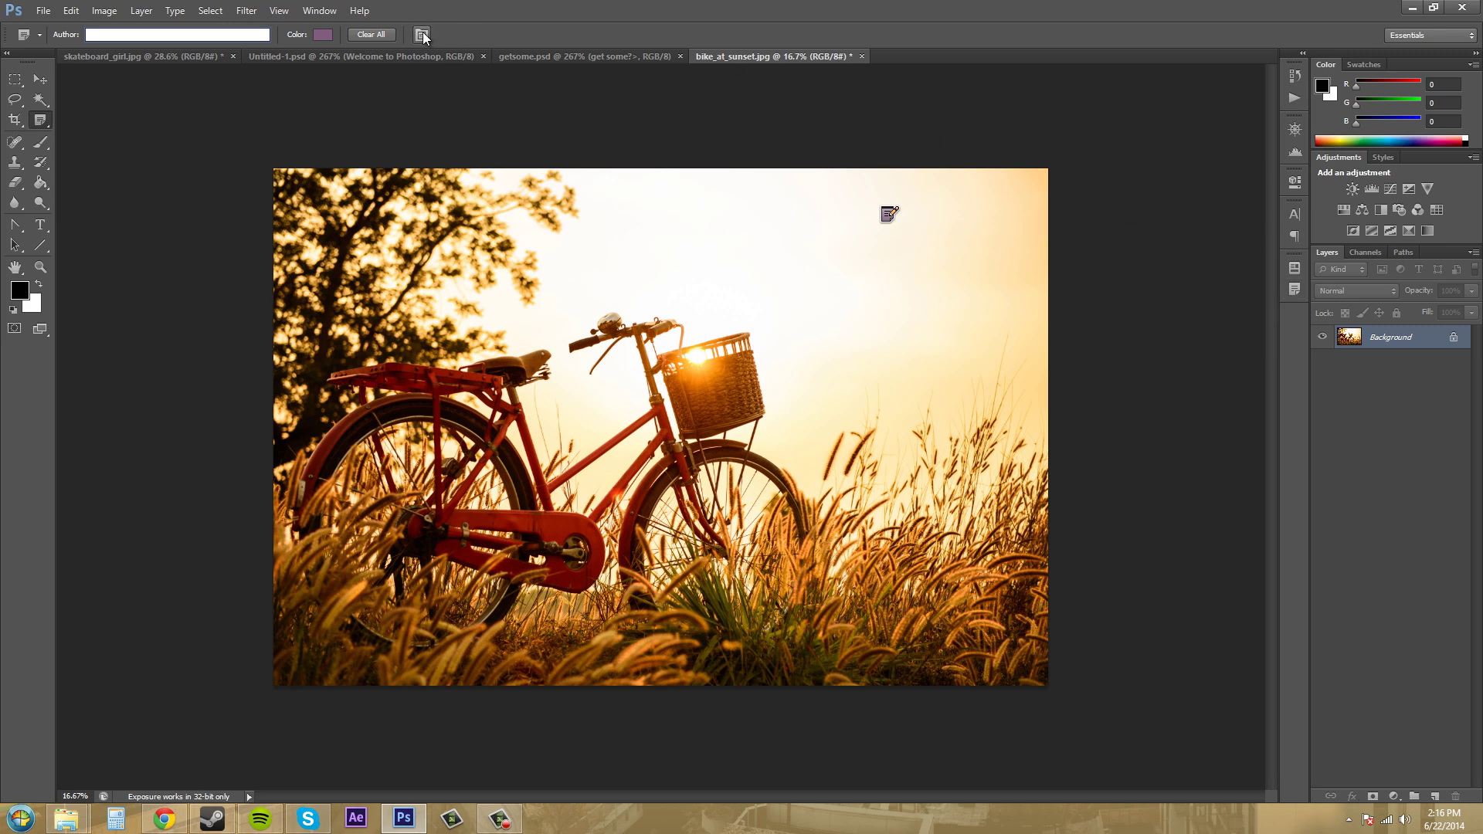
pyautogui.click(423, 31)
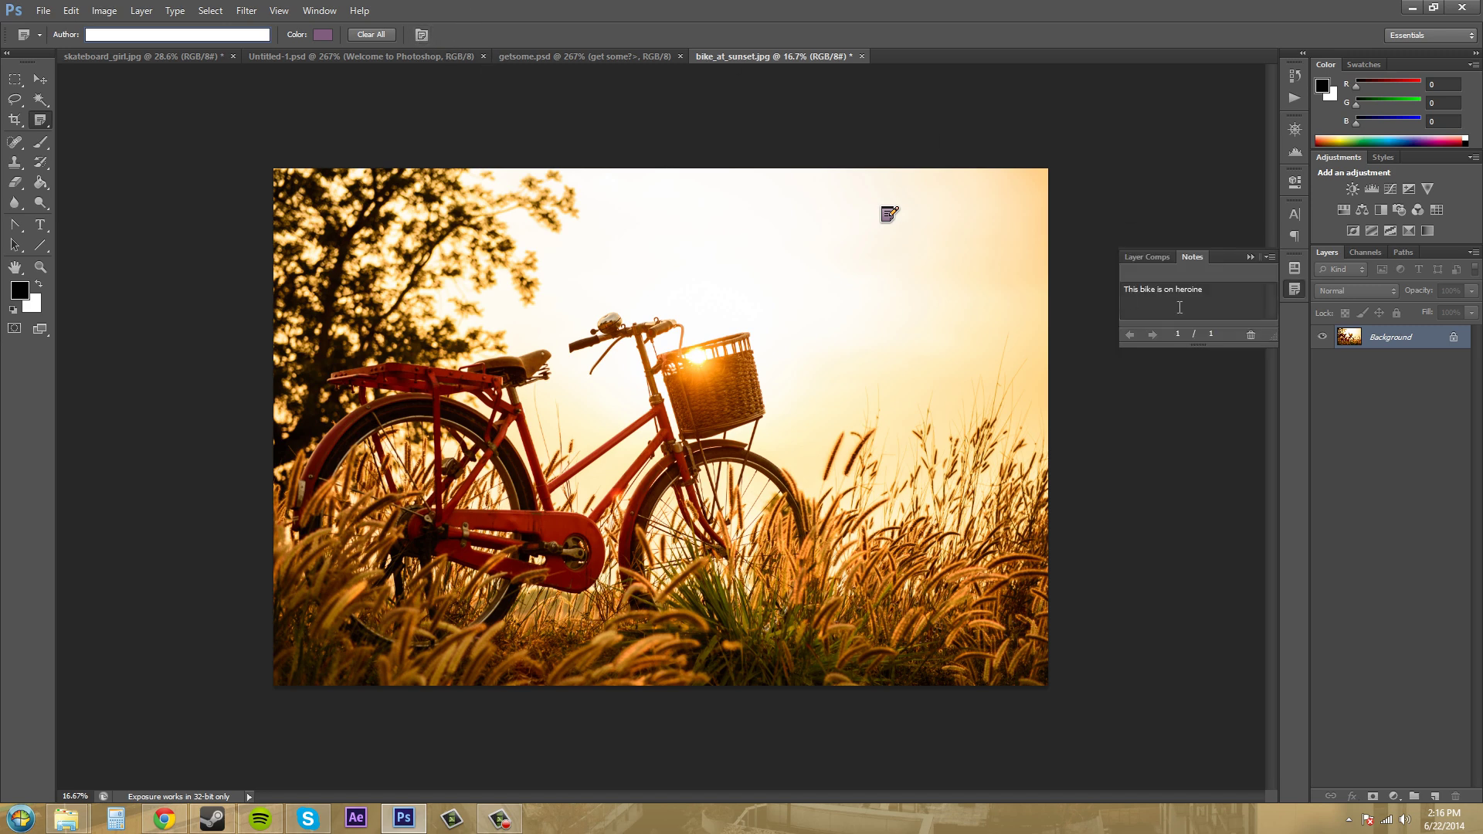
pyautogui.click(889, 215)
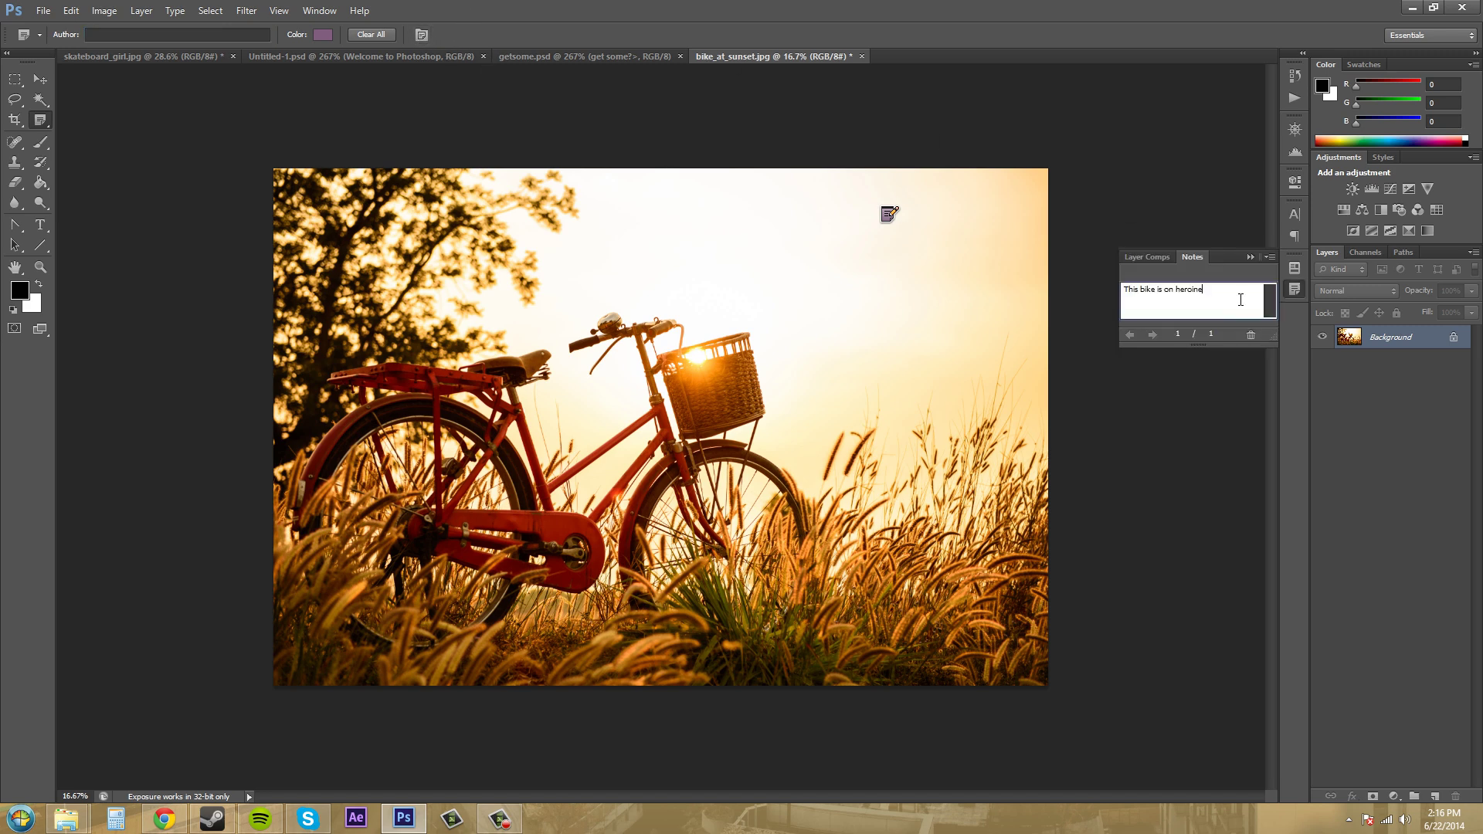
pyautogui.rightClick(890, 216)
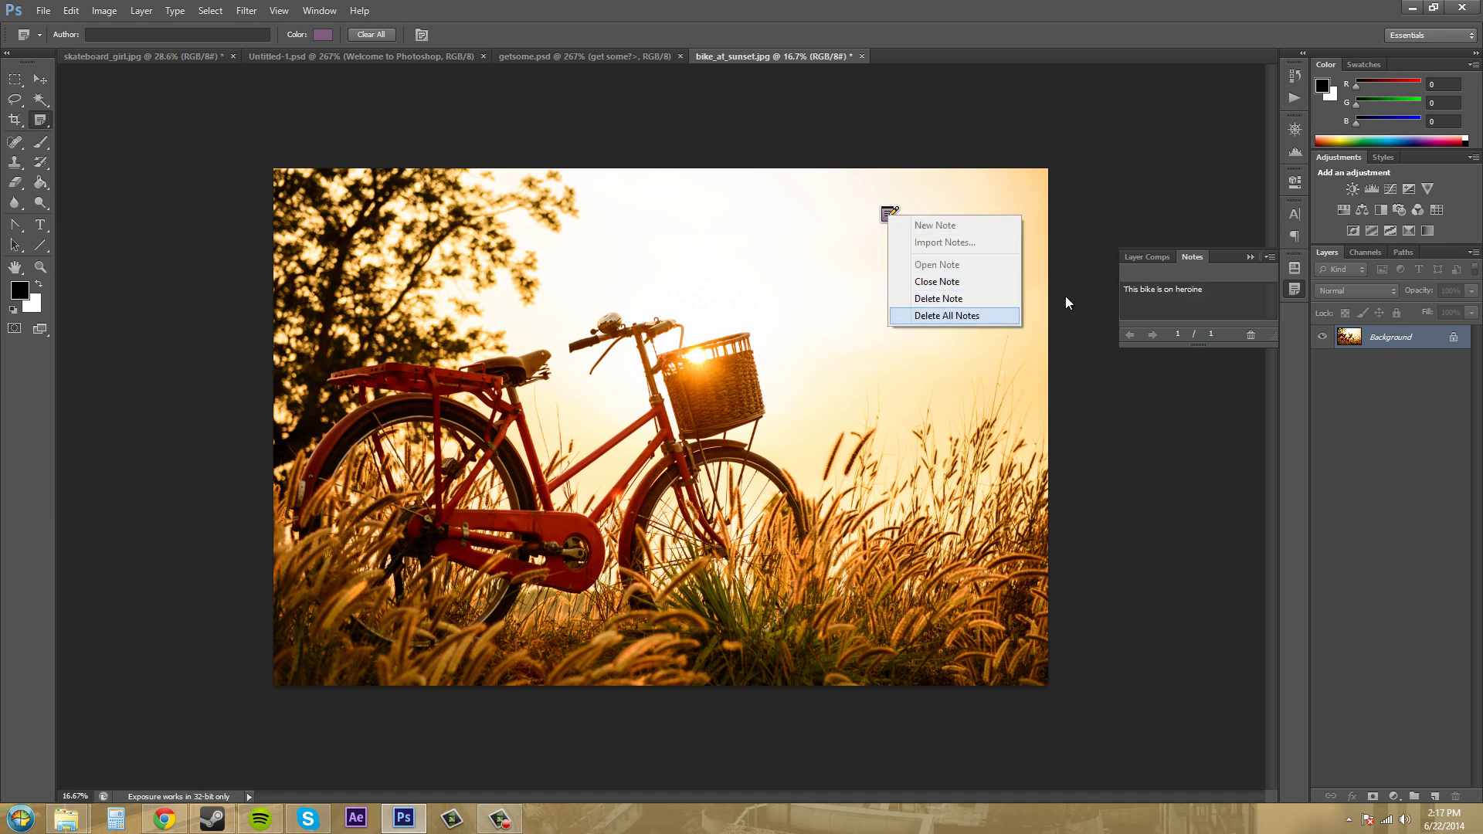
pyautogui.click(1242, 266)
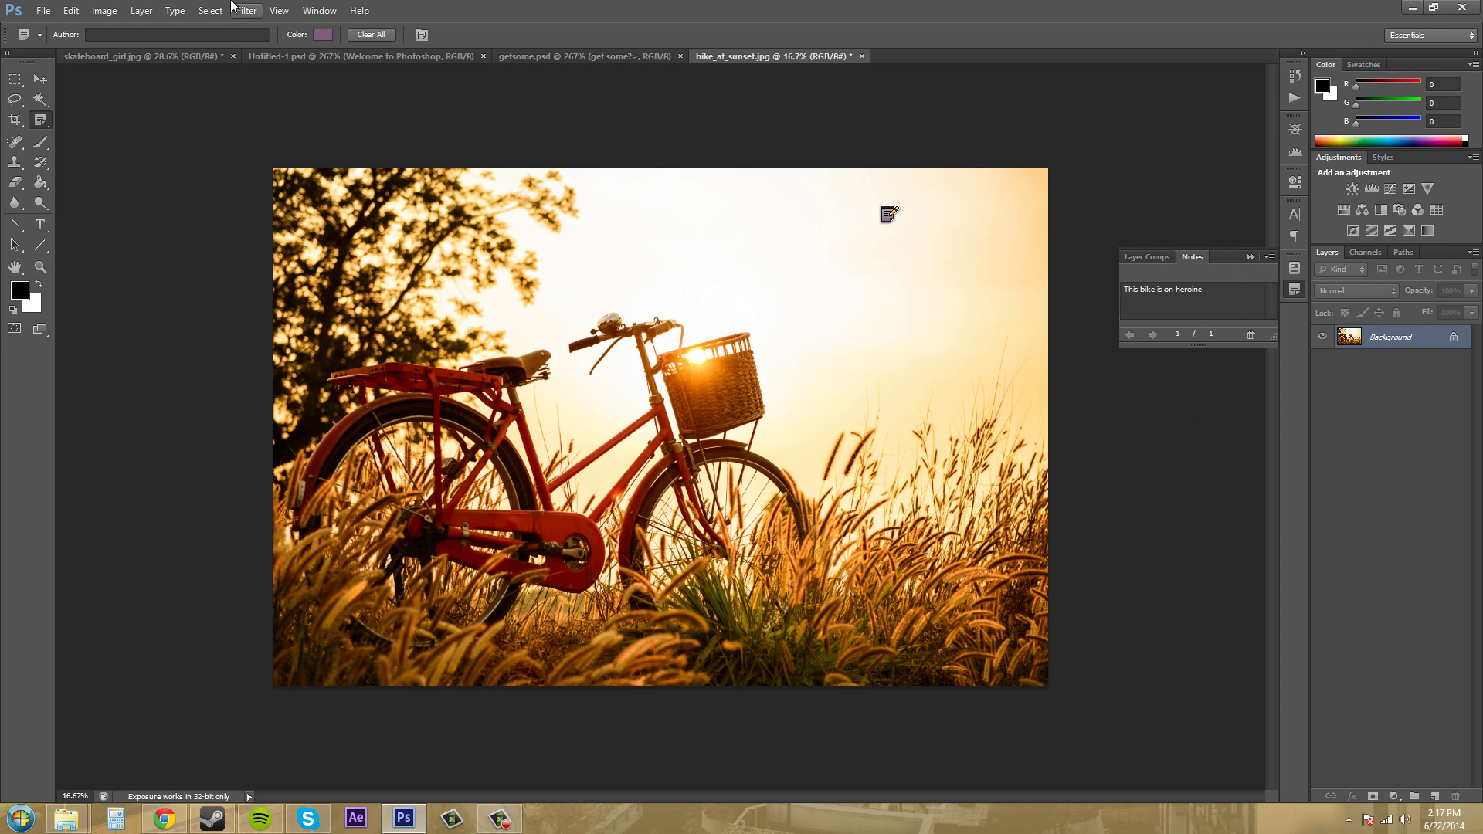
pyautogui.click(280, 11)
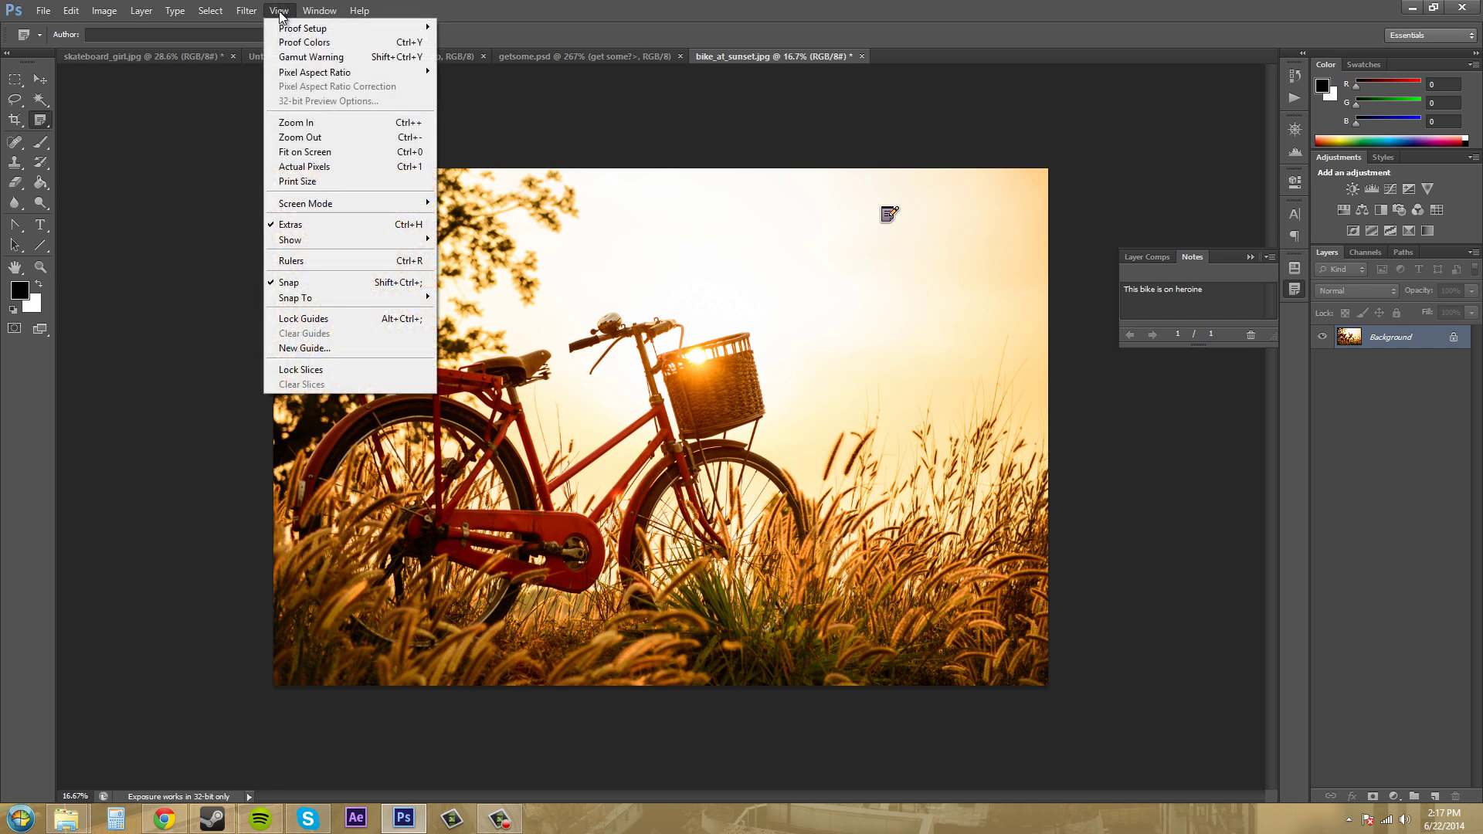
pyautogui.press('Escape')
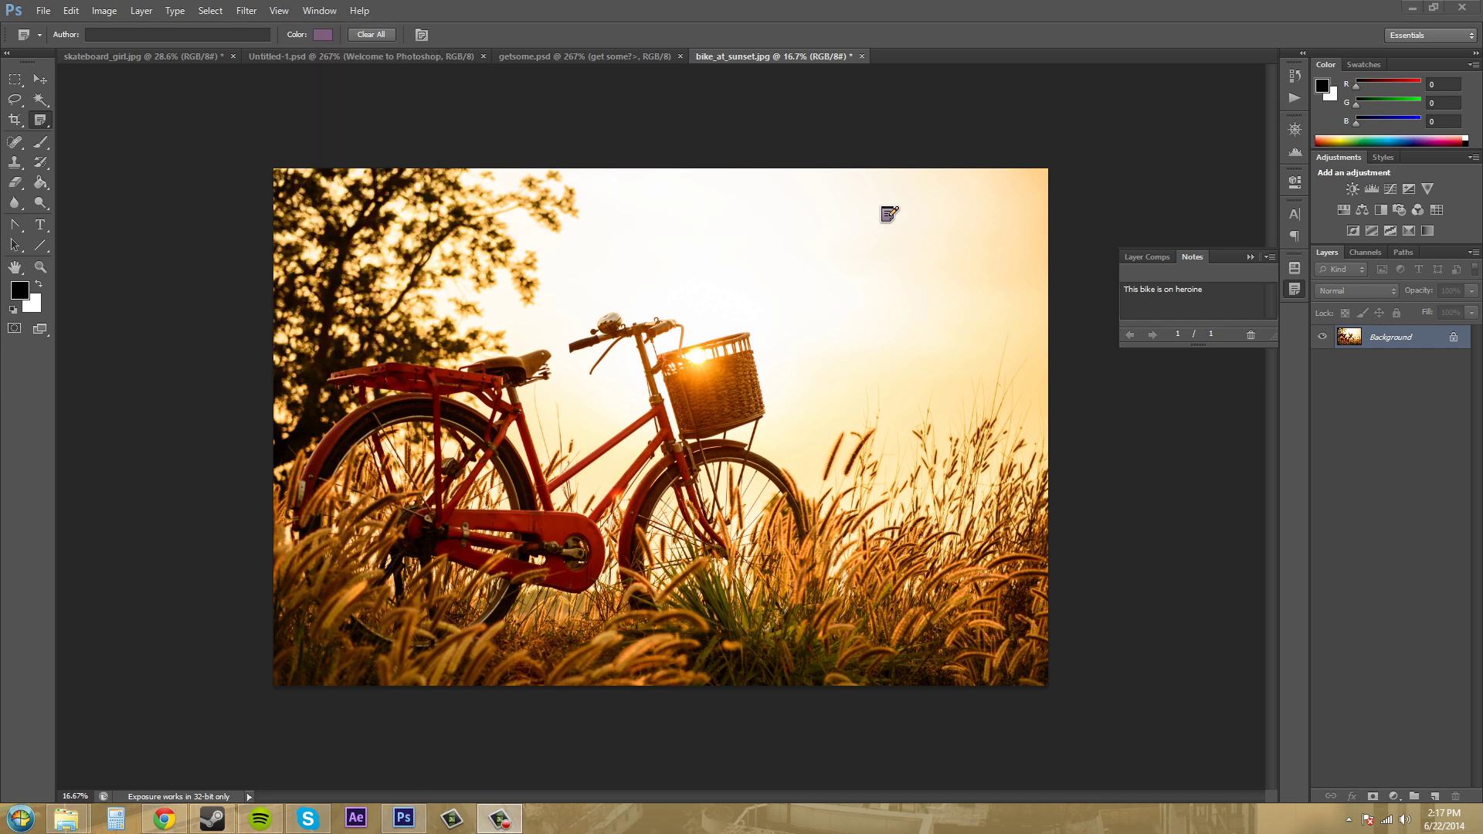
pyautogui.click(279, 10)
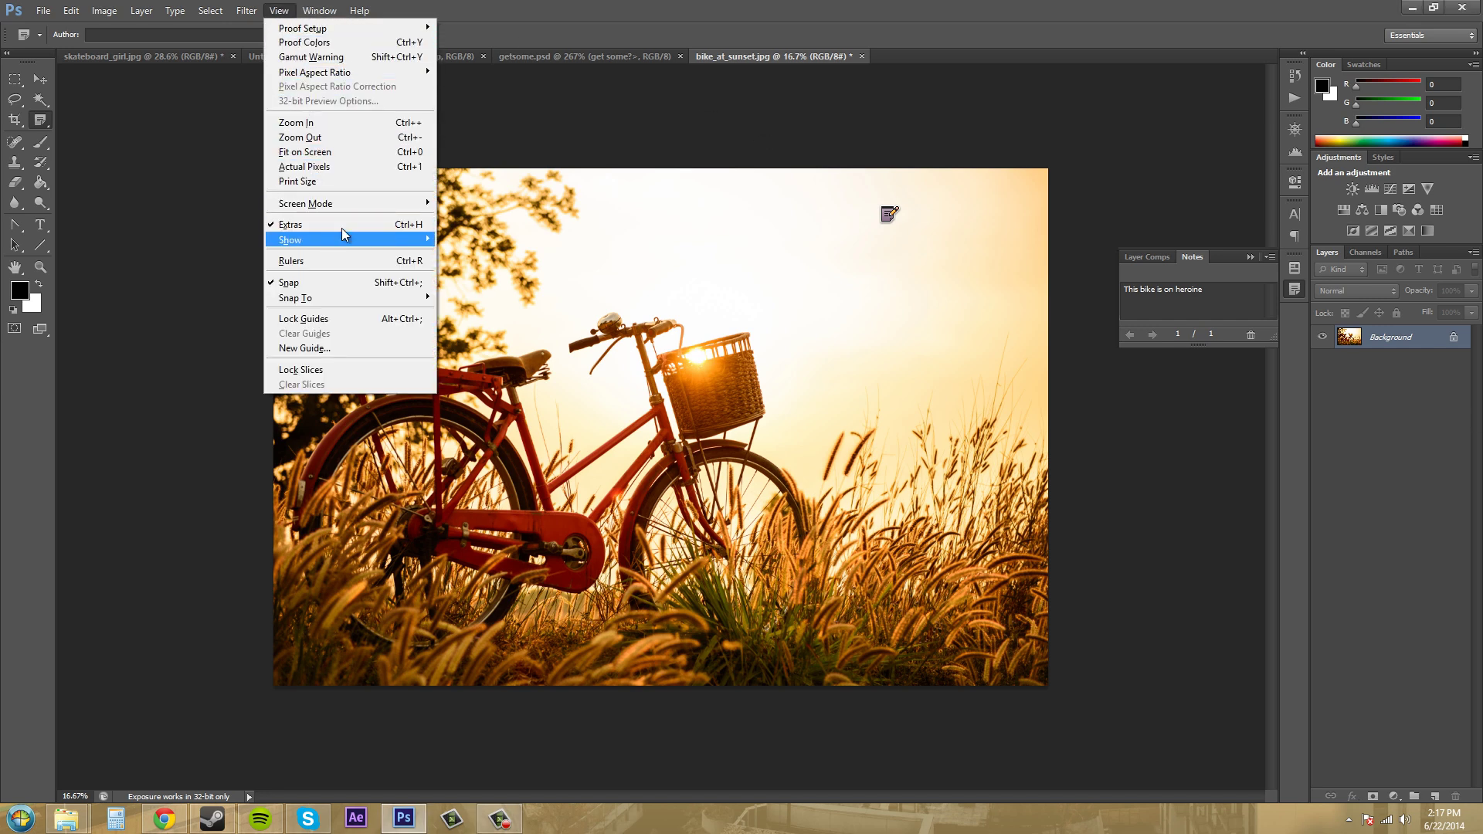
pyautogui.click(374, 229)
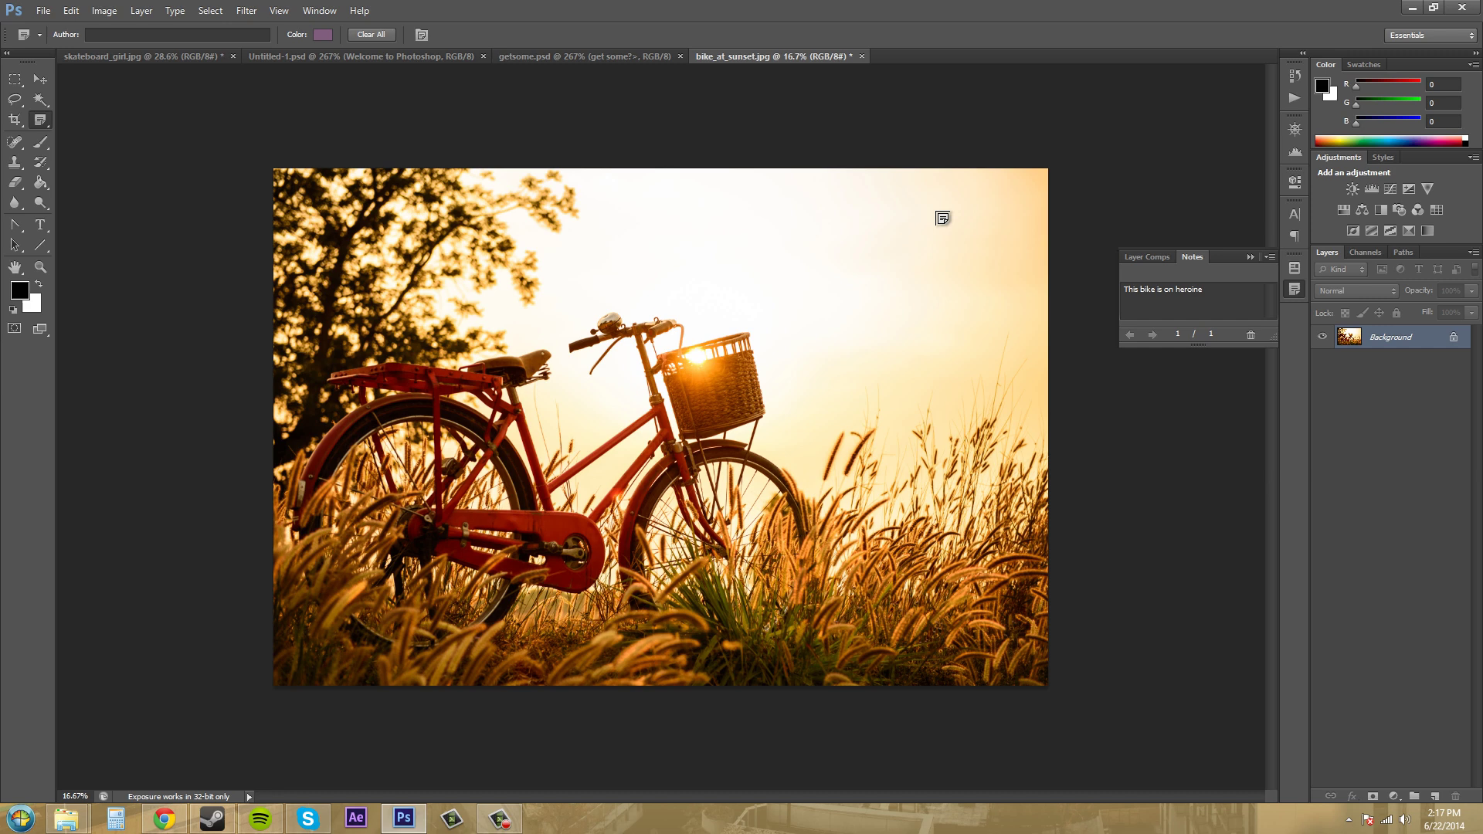
pyautogui.click(279, 11)
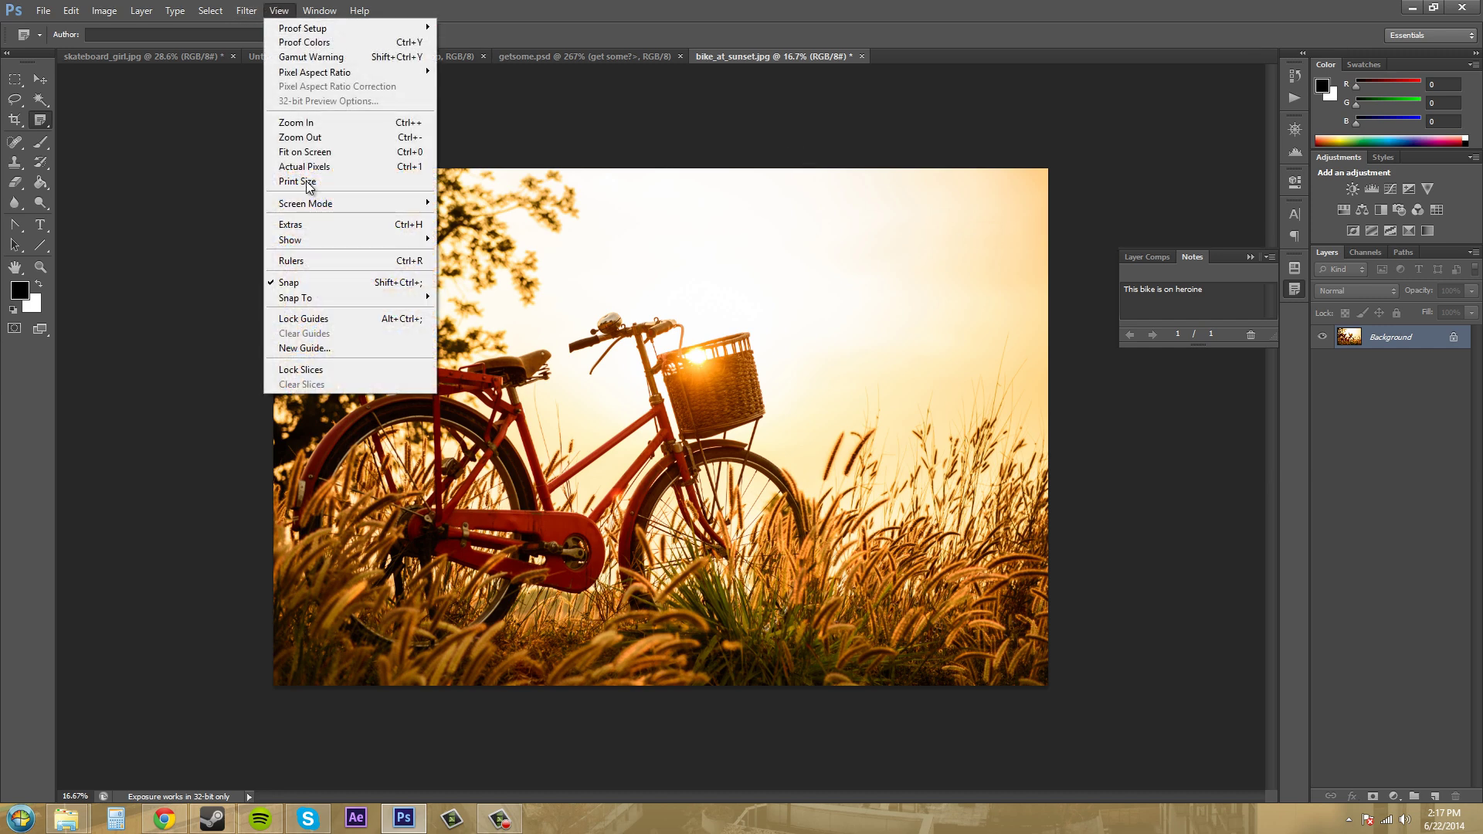
pyautogui.click(326, 224)
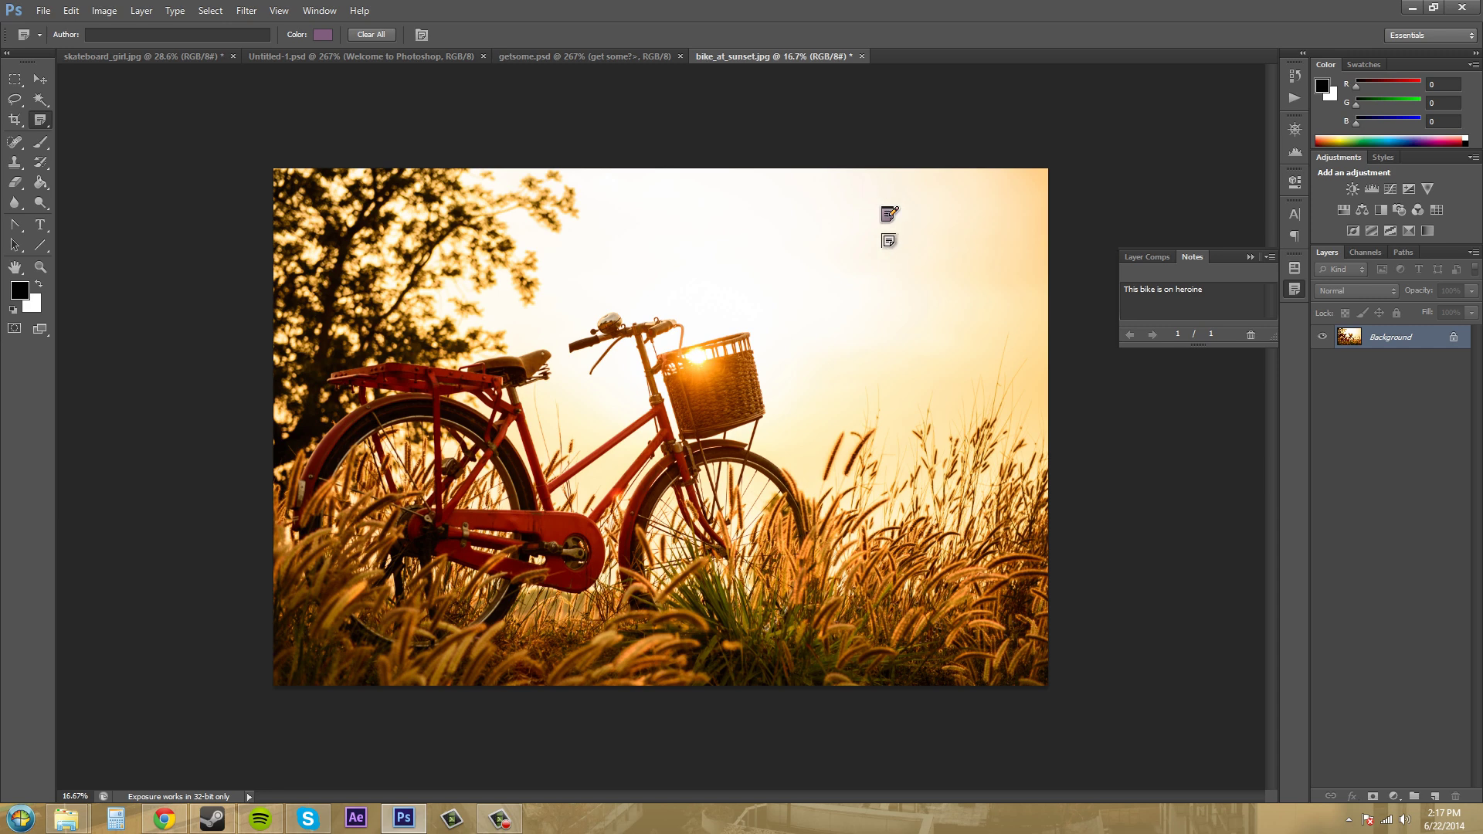
# Drag the note onto the tree and back across the sky, then deselect and reselect it twice
pyautogui.moveTo(826, 253); pyautogui.dragTo(379, 197)
pyautogui.moveTo(379, 197); pyautogui.dragTo(635, 188)
pyautogui.click(888, 217)
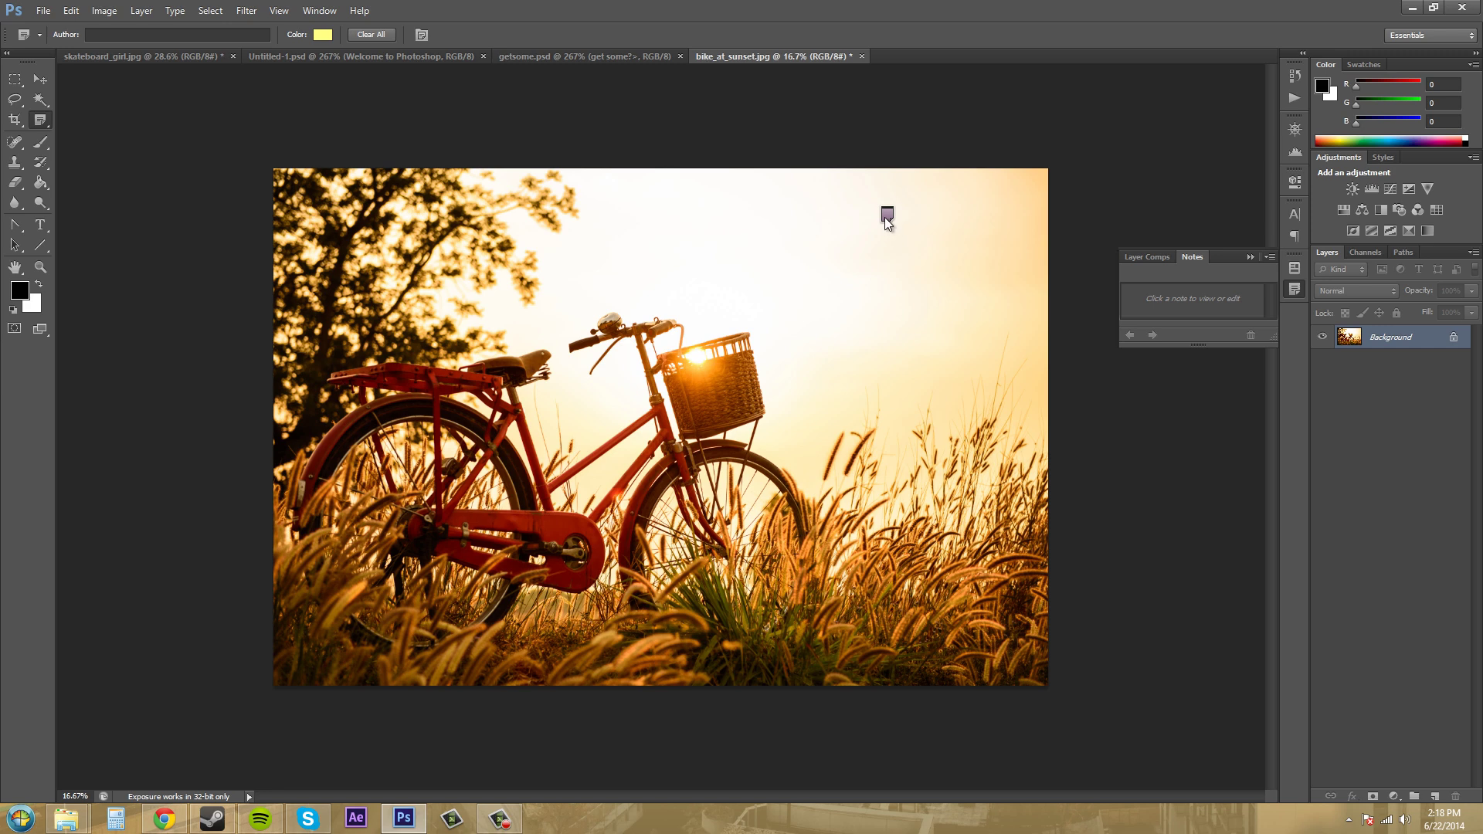
pyautogui.click(887, 217)
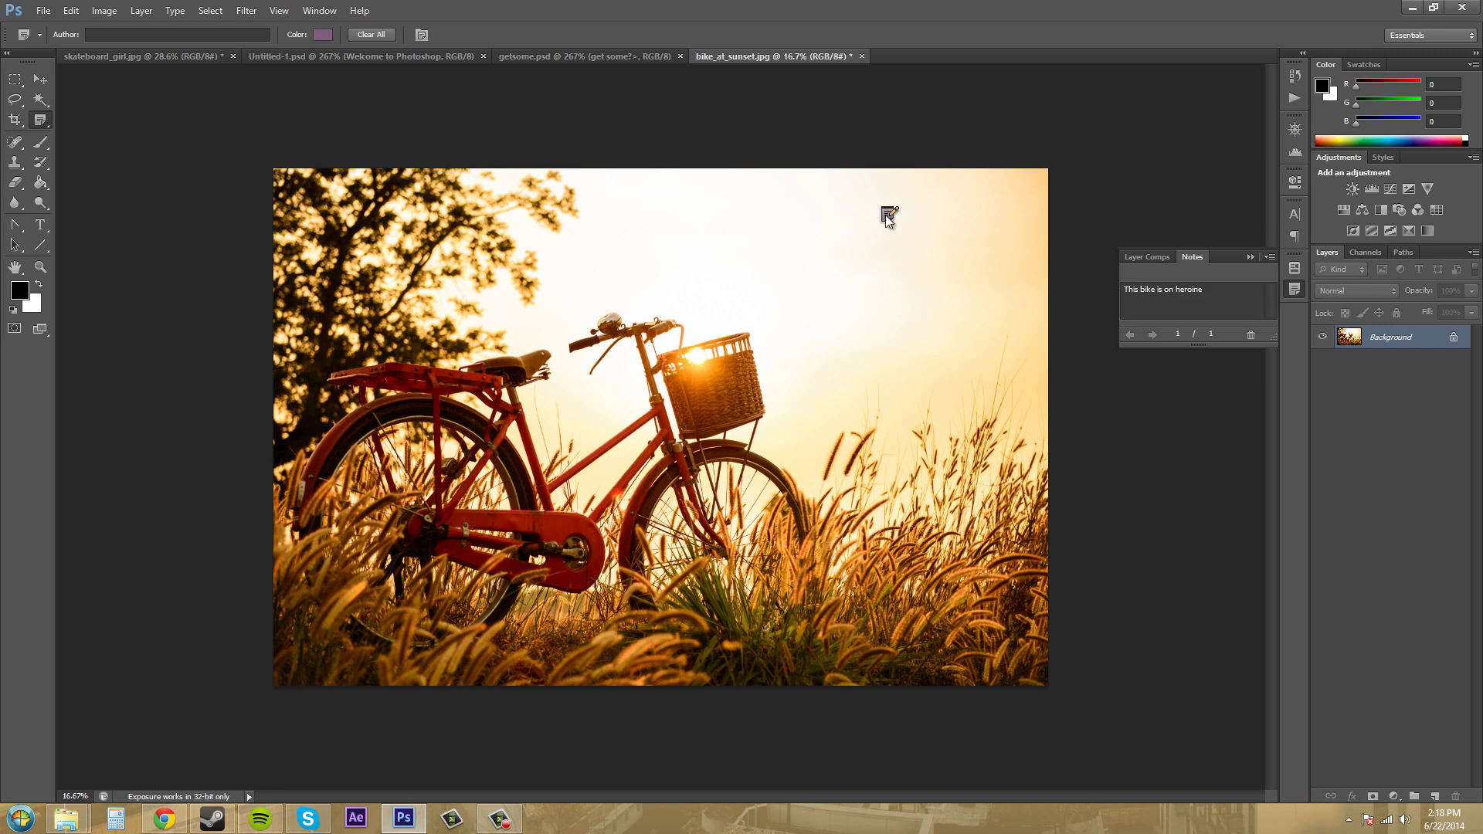
pyautogui.click(889, 218)
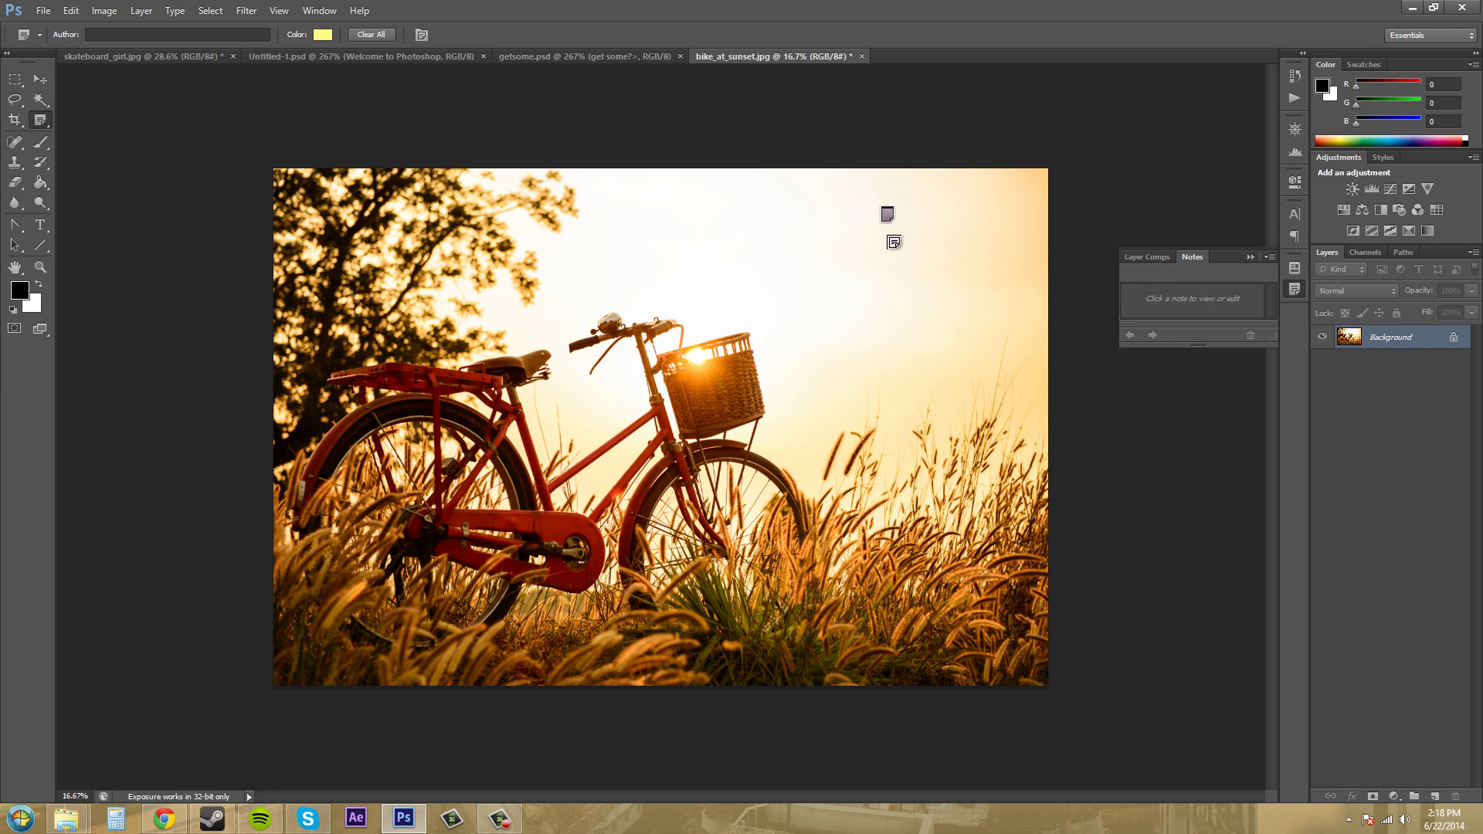
pyautogui.click(887, 217)
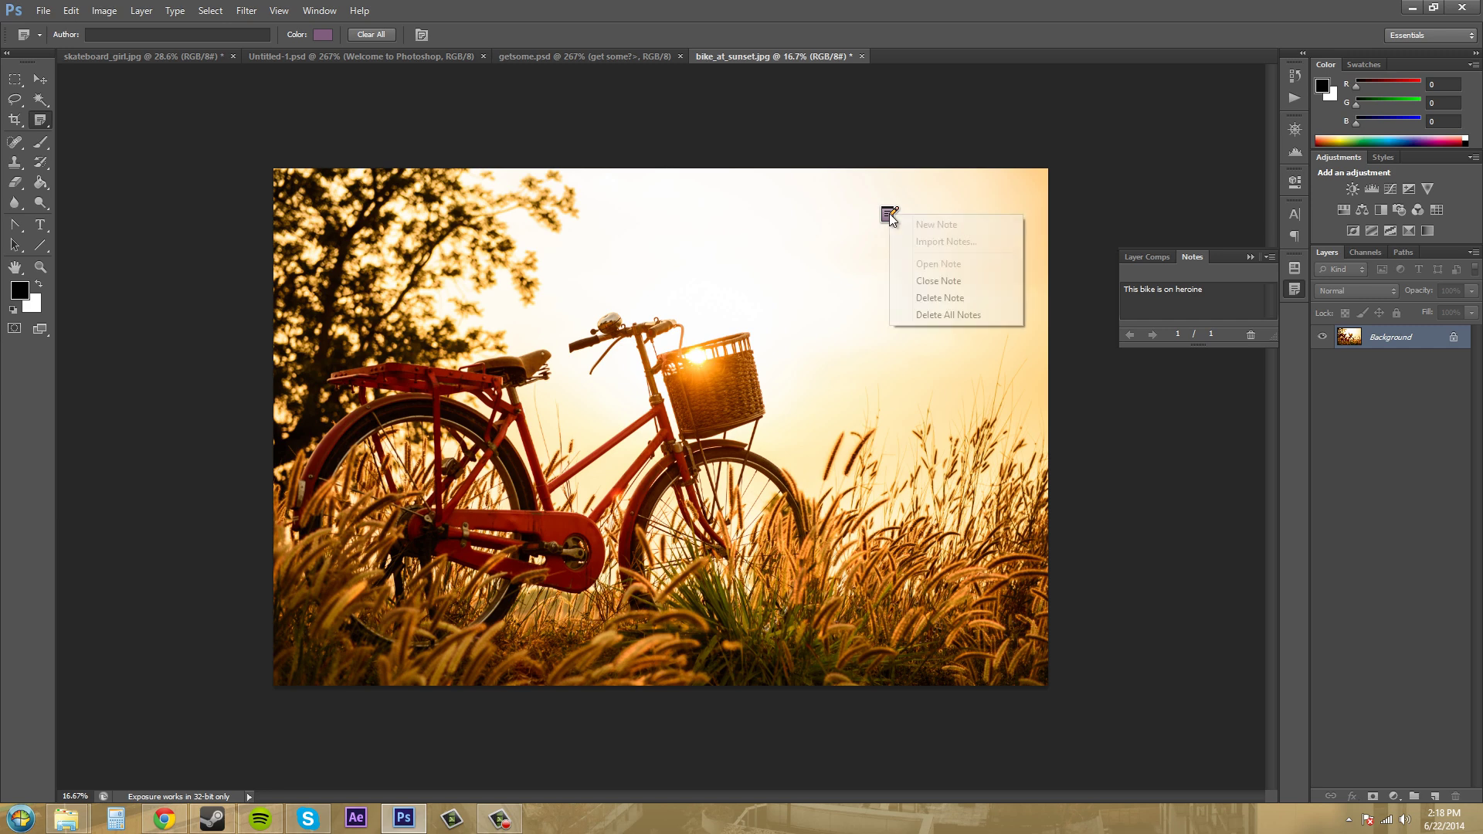
# Delete the note, confirm the deletion with Yes, and return to the Move tool
pyautogui.click(971, 300)
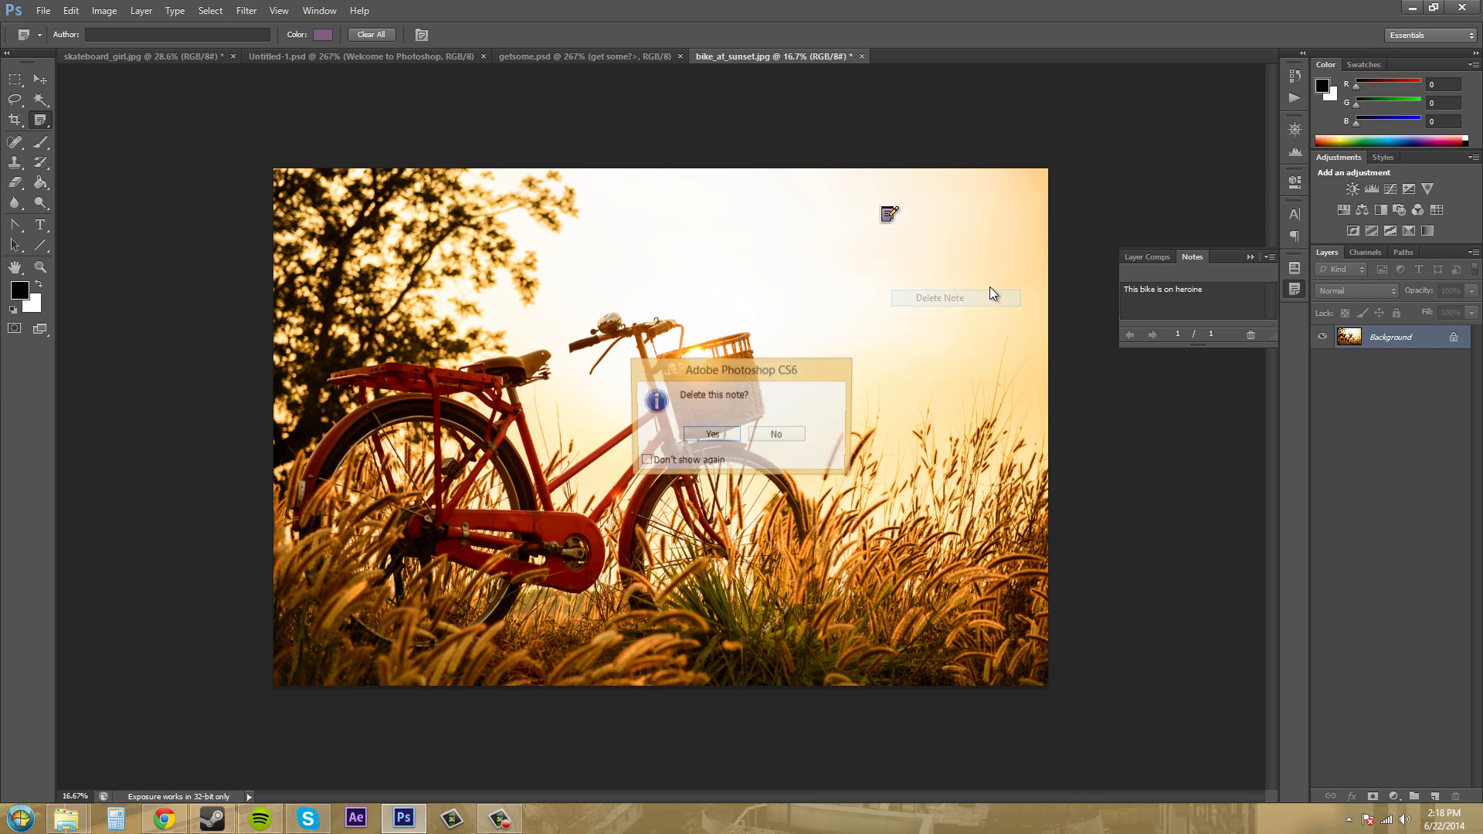
pyautogui.click(712, 436)
pyautogui.click(42, 79)
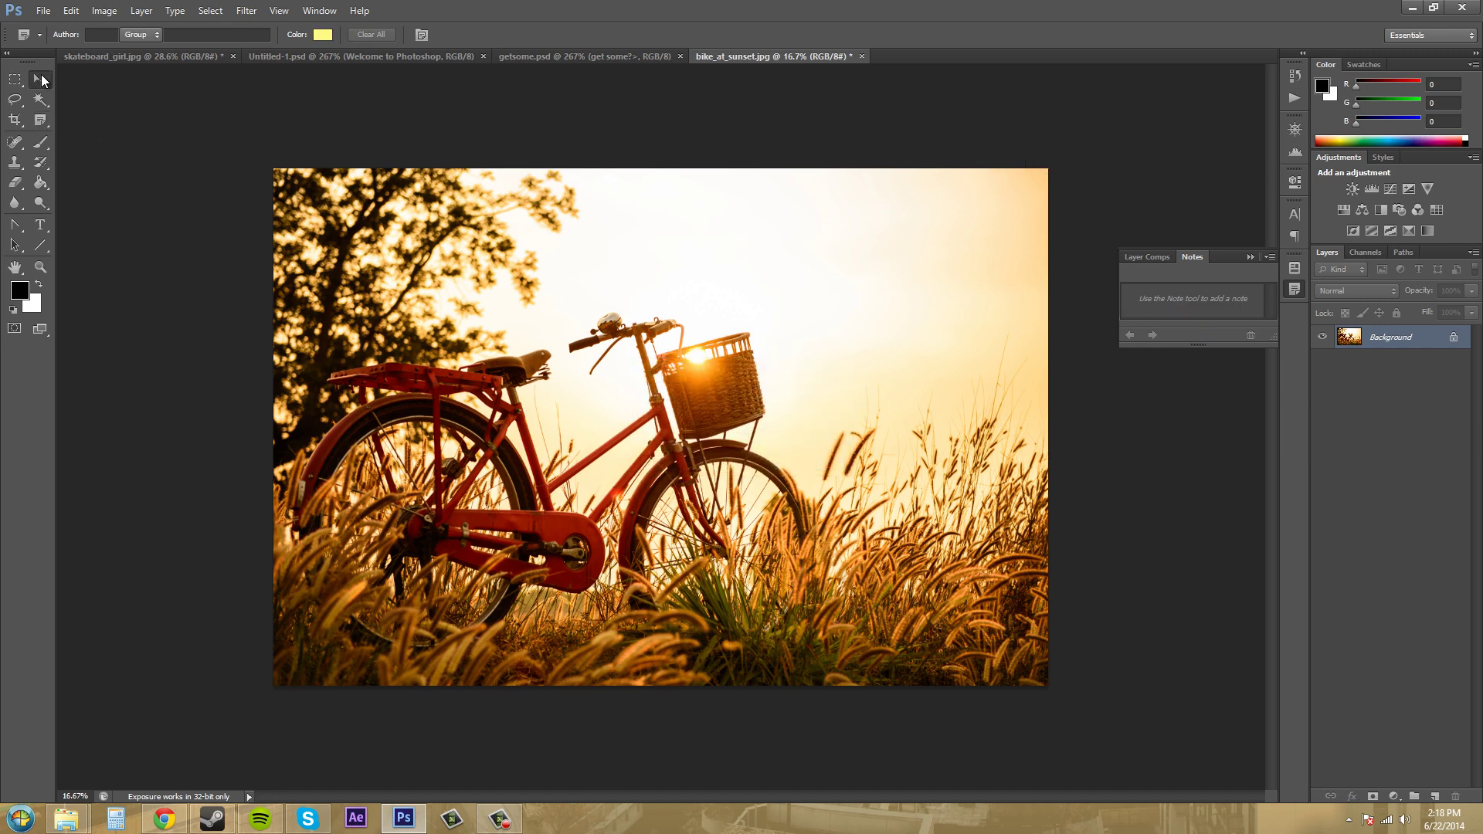